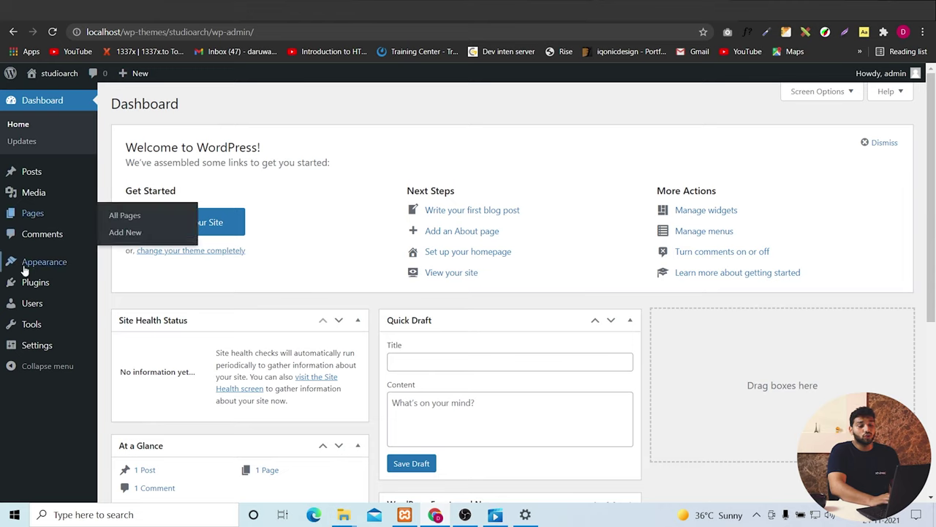
# Upload the studioarch.zip theme archive, install it and activate the theme
pyautogui.click(42, 265)
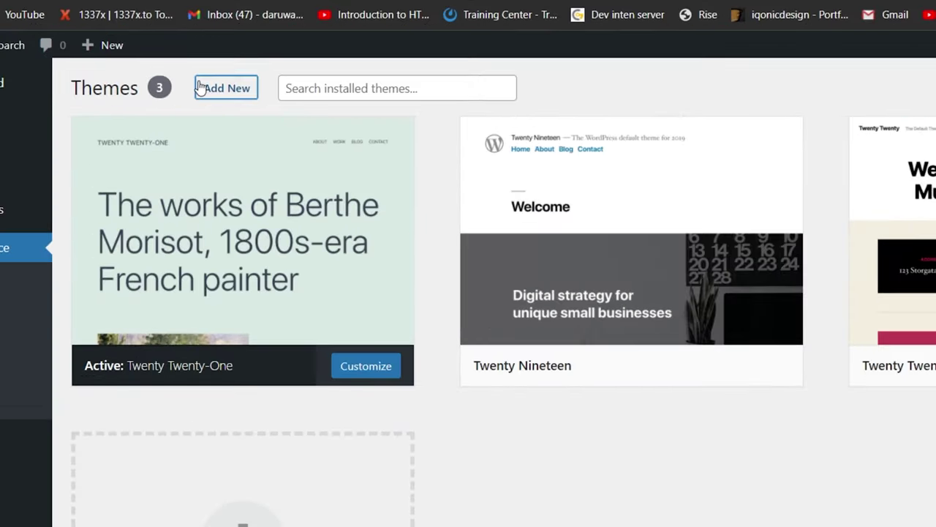
pyautogui.click(200, 87)
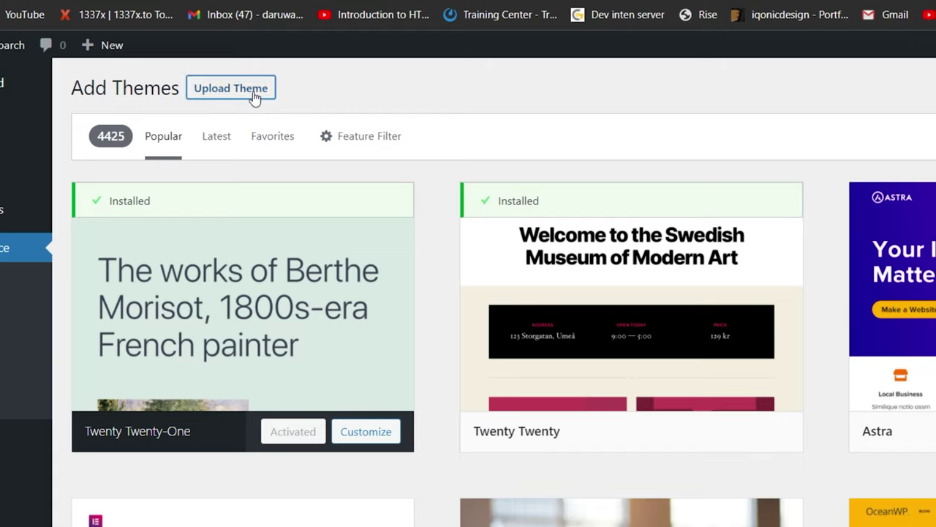
pyautogui.click(253, 96)
pyautogui.click(476, 227)
pyautogui.click(142, 103)
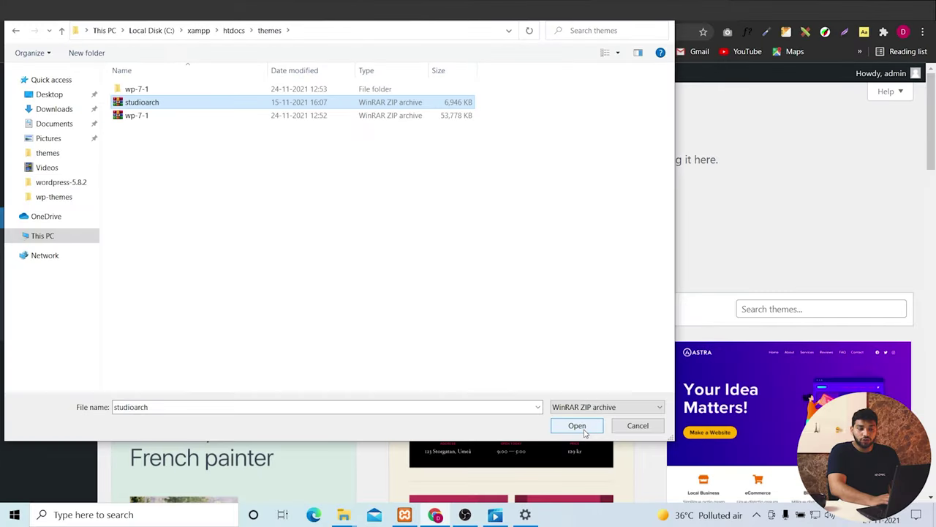
pyautogui.click(577, 425)
pyautogui.click(594, 215)
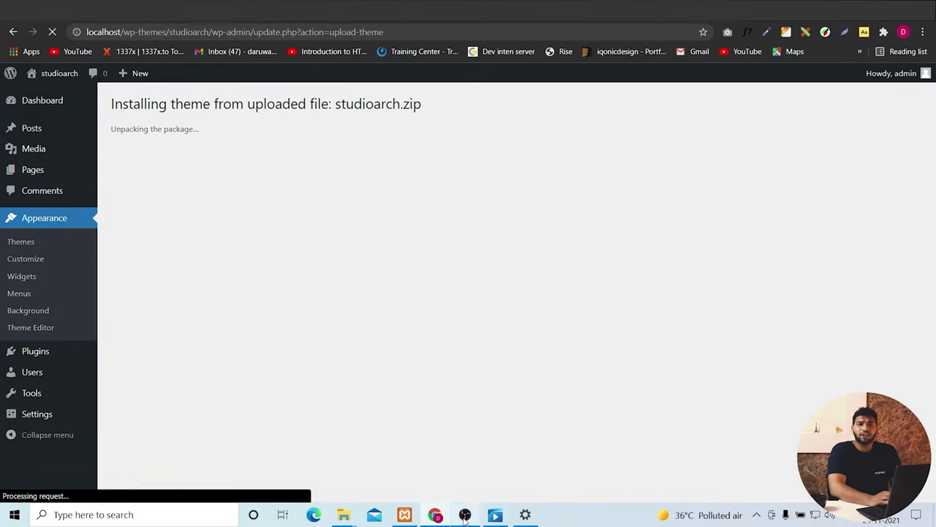
pyautogui.click(174, 189)
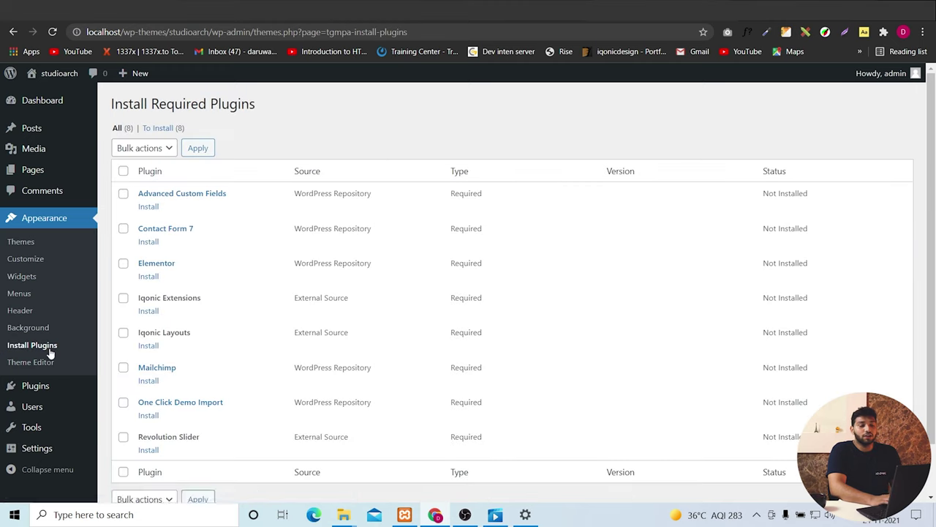
# Install the theme's required plugins, from Advanced Custom Fields through Revolution Slider, and begin activating them
pyautogui.click(150, 211)
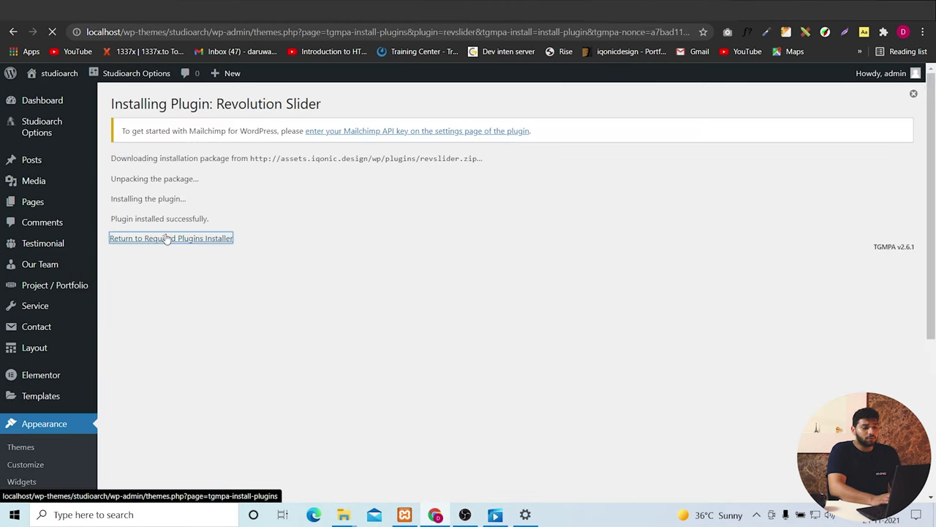
pyautogui.click(167, 236)
pyautogui.click(152, 243)
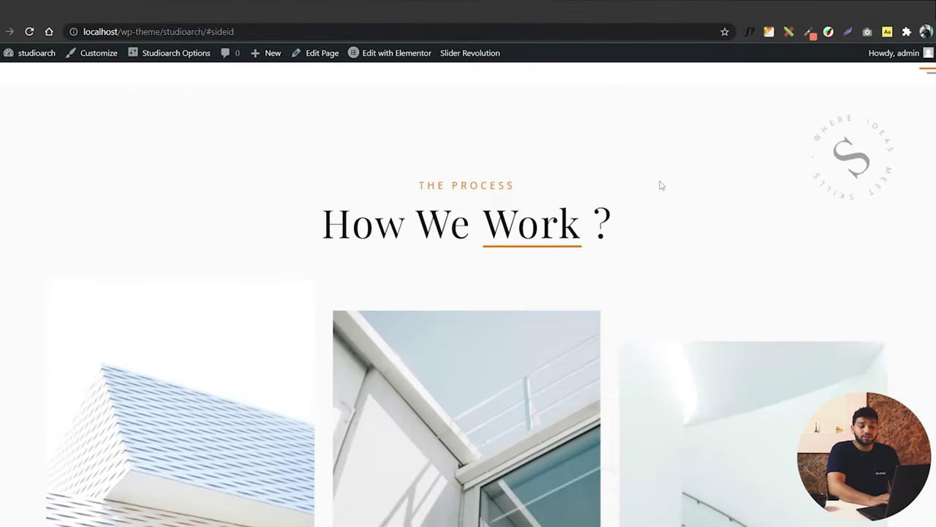
# Look through the demo homepage from the process section to the footer and back up to the testimonials
pyautogui.scroll(-15, 660, 185)
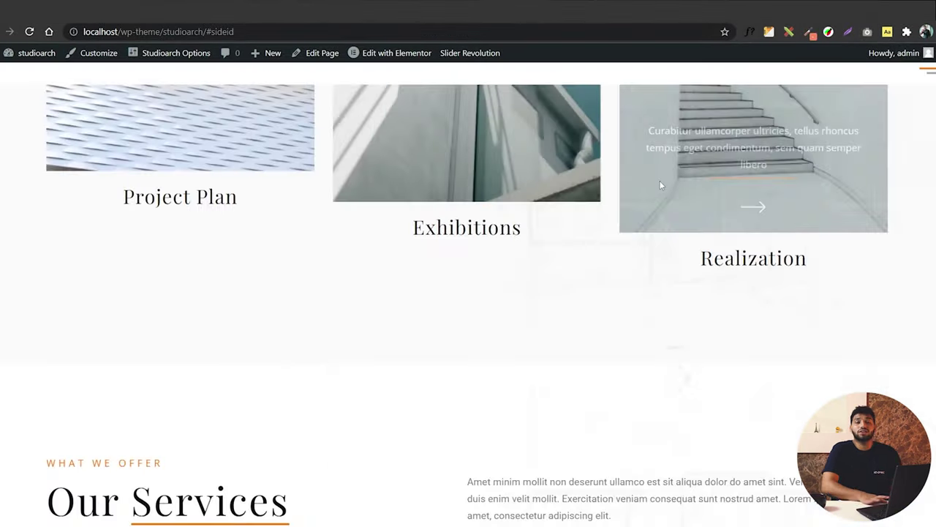
pyautogui.scroll(-20, 661, 186)
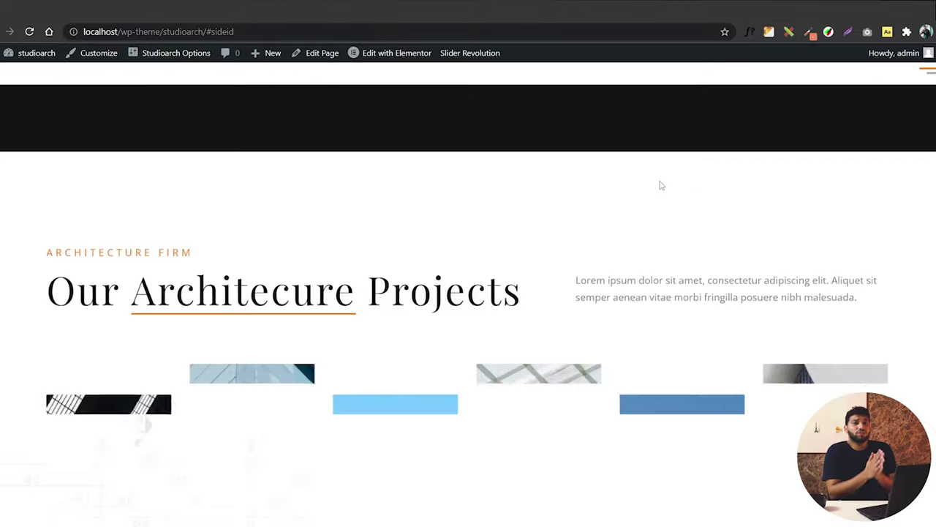
pyautogui.scroll(-10, 660, 185)
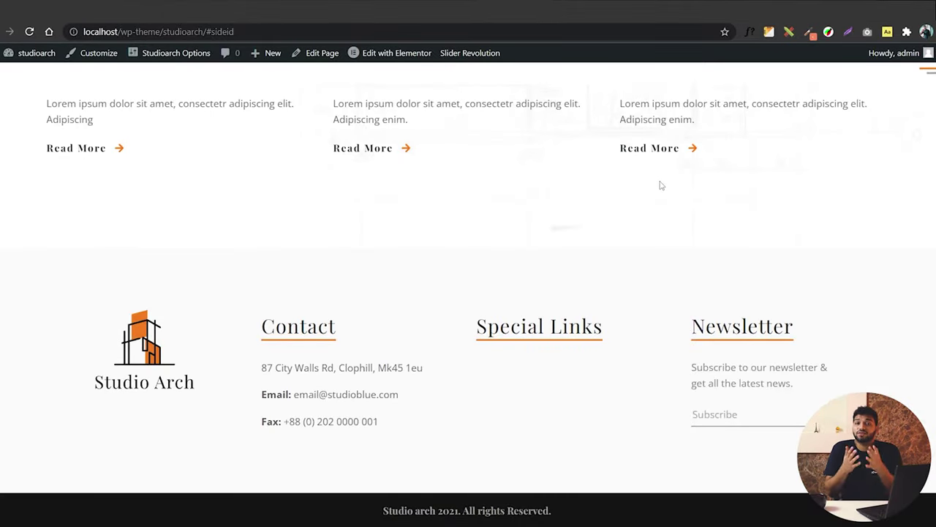
pyautogui.scroll(12, 541, 338)
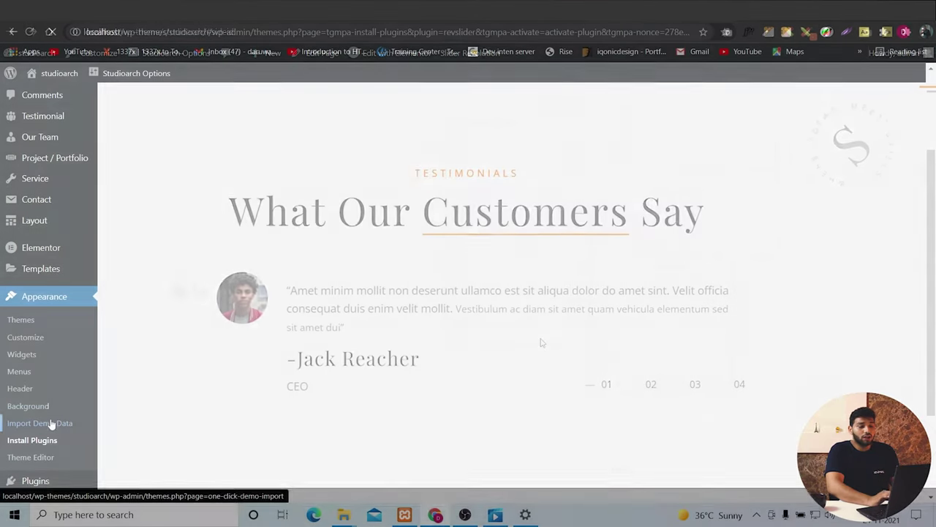
# Import the StudioArch demo content with One Click Demo Import and look over the imported homepage
pyautogui.click(51, 425)
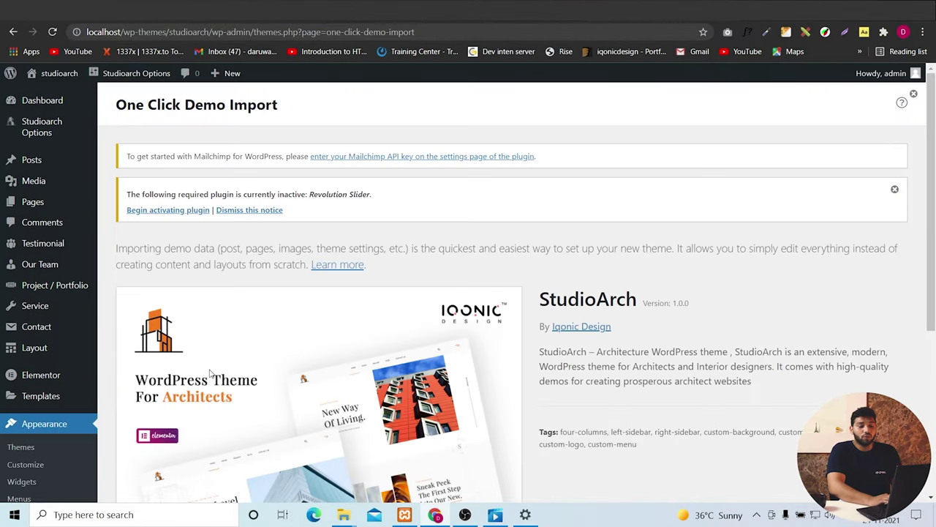
pyautogui.scroll(-4, 386, 324)
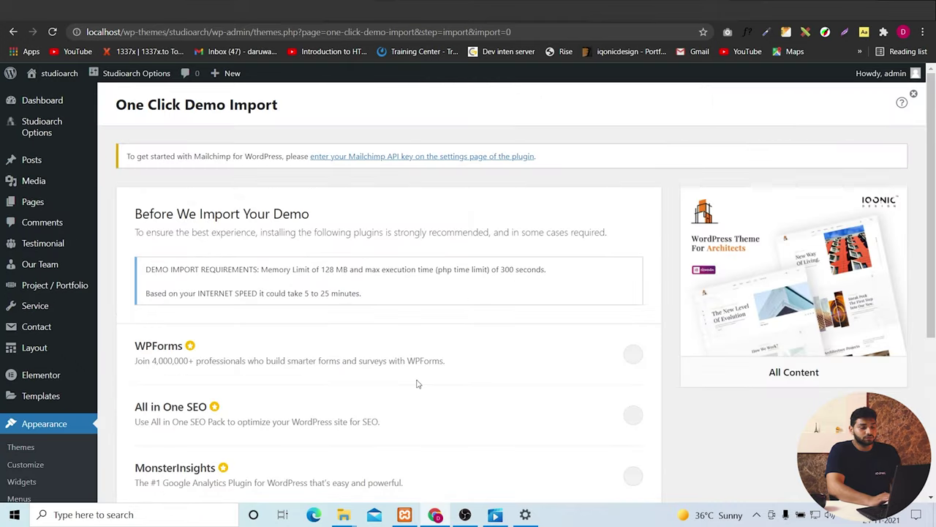
pyautogui.scroll(-3, 416, 382)
pyautogui.click(564, 384)
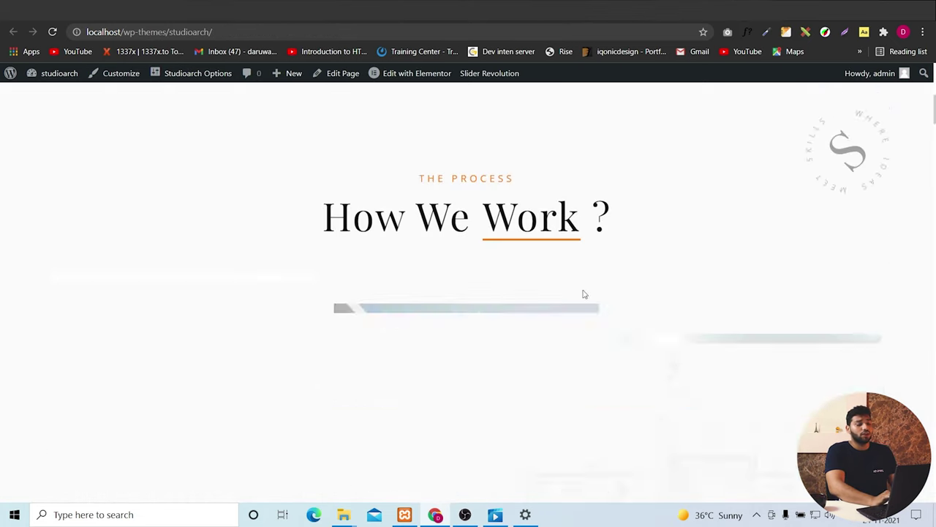
pyautogui.scroll(-15, 583, 294)
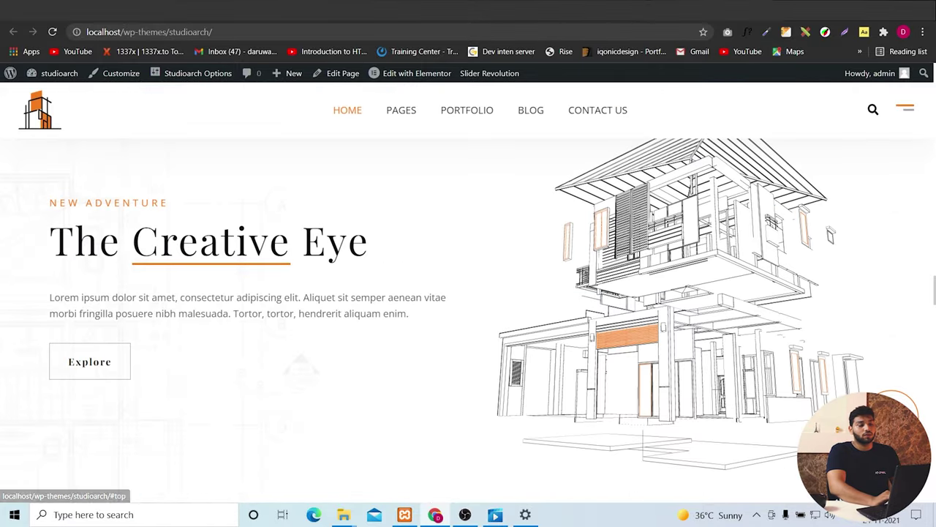
pyautogui.click(910, 469)
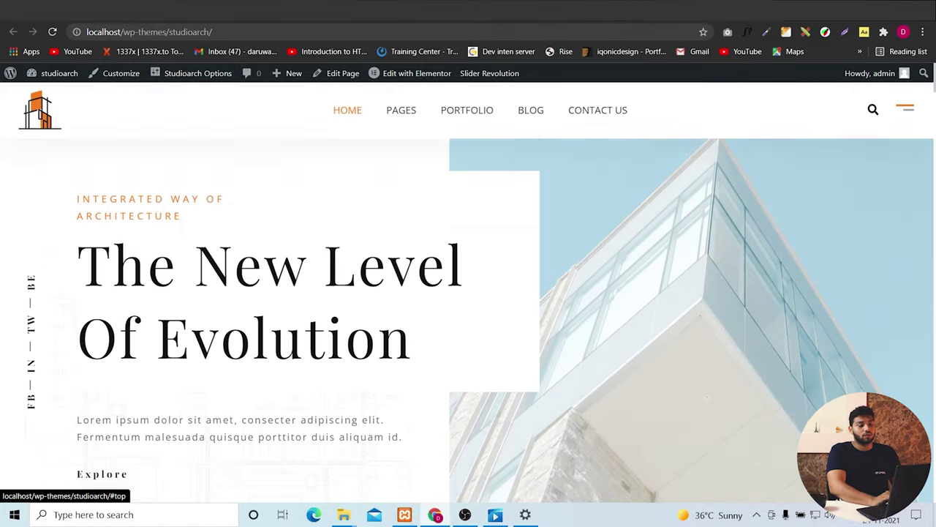
# Open the homepage in Elementor and change the "How We Work ?" section title to "how We Roll ?"
pyautogui.click(403, 73)
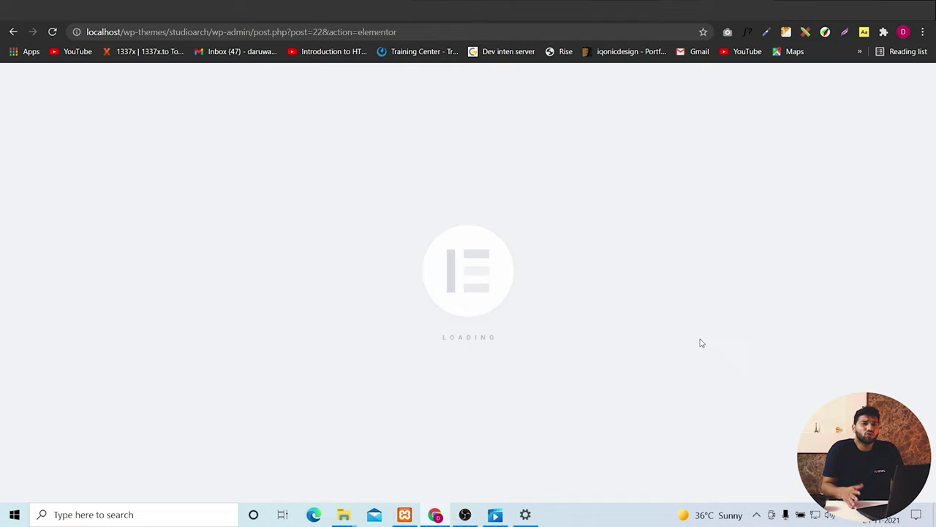
pyautogui.scroll(-10, 701, 343)
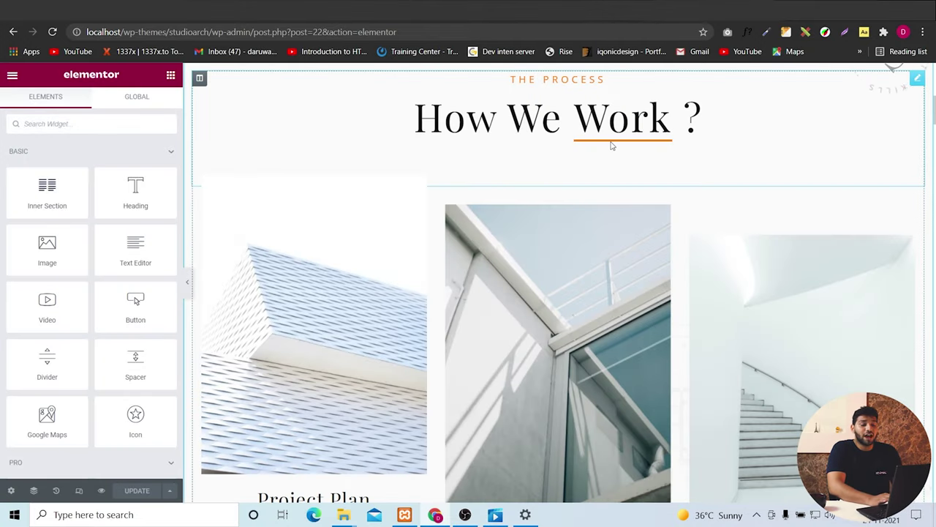
pyautogui.click(604, 130)
pyautogui.moveTo(60, 182); pyautogui.dragTo(1, 183)
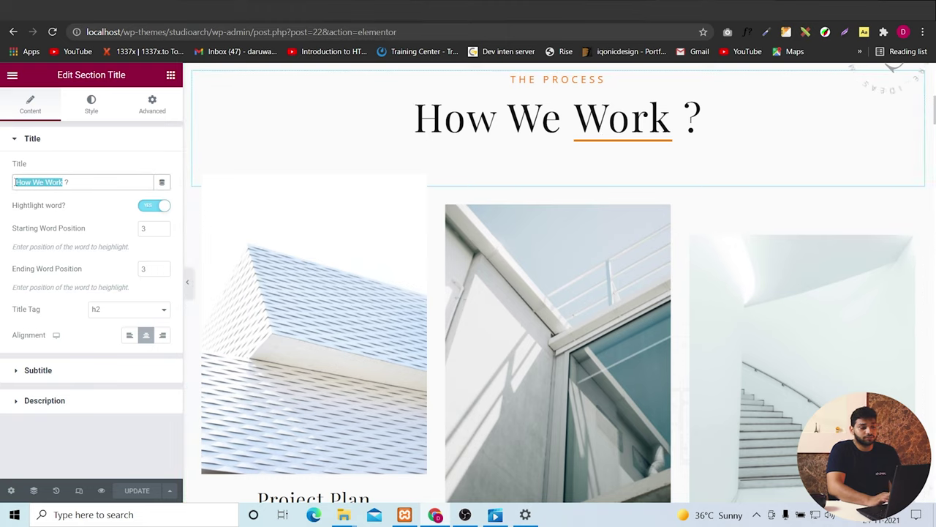
pyautogui.write('how We Roll')
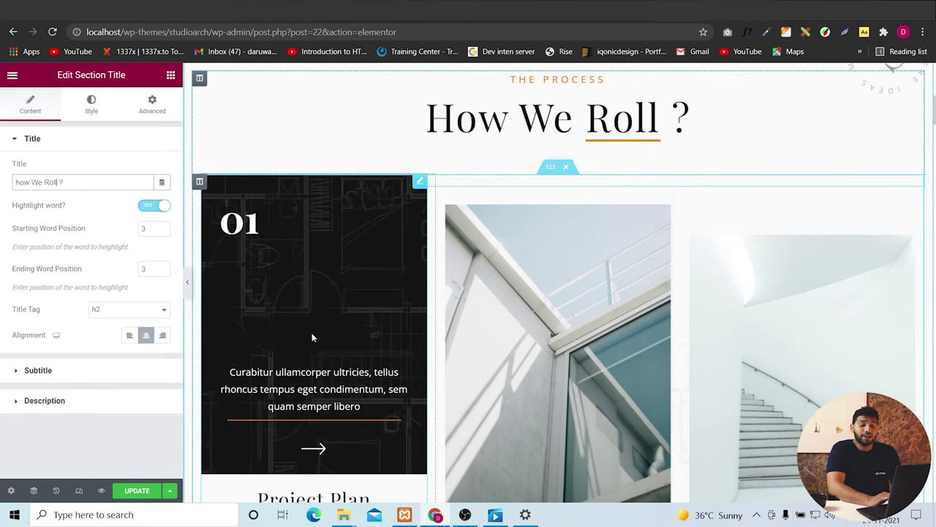
# Replace the Project Plan box's image with the dark skyscrapers photo and close the Navigator
pyautogui.click(312, 335)
pyautogui.click(78, 318)
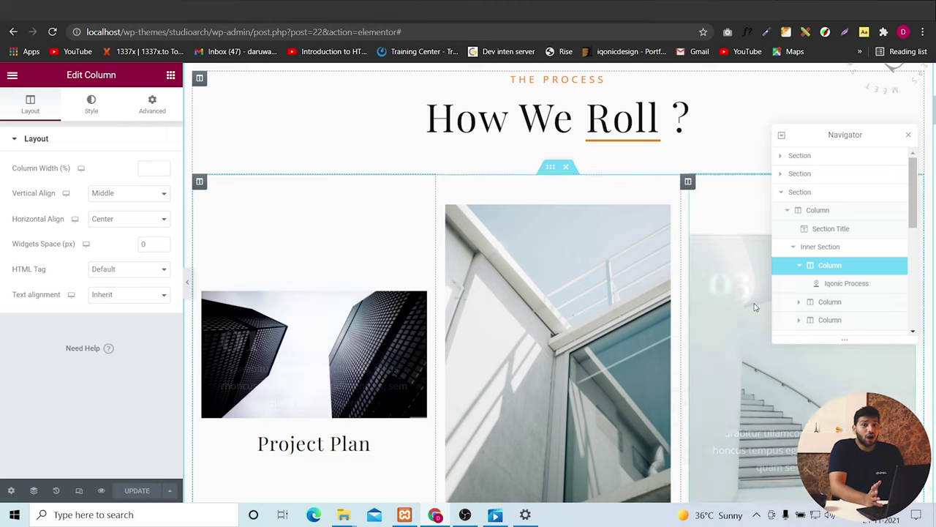
pyautogui.click(909, 134)
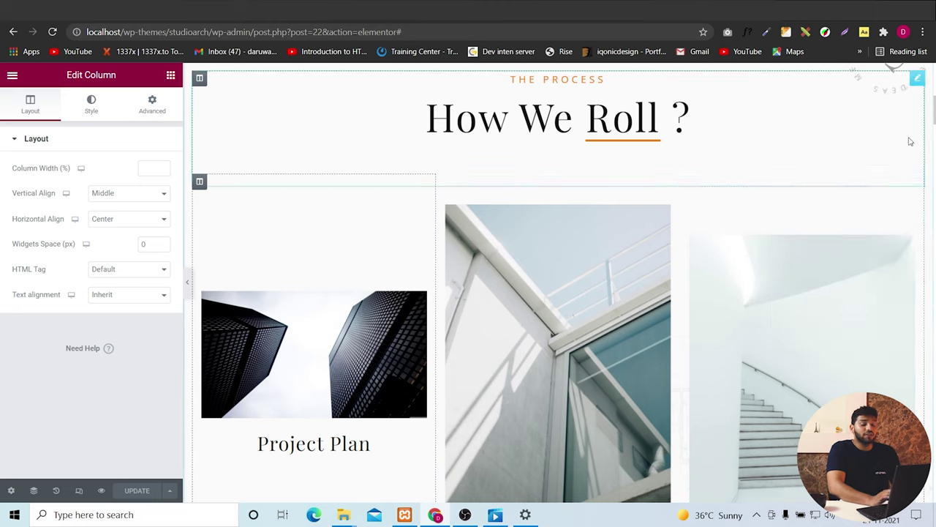
pyautogui.scroll(-2, 735, 302)
pyautogui.scroll(6, 735, 302)
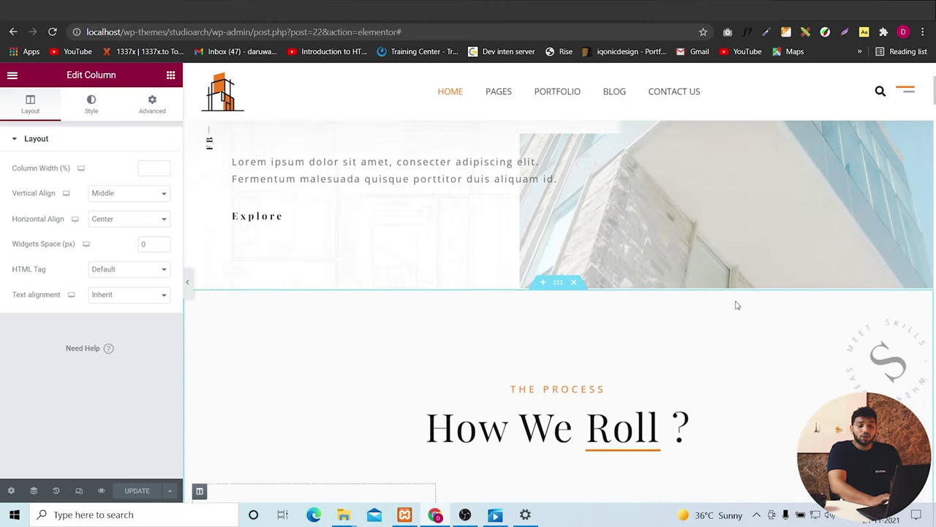
pyautogui.scroll(-4, 736, 303)
pyautogui.scroll(-1, 736, 302)
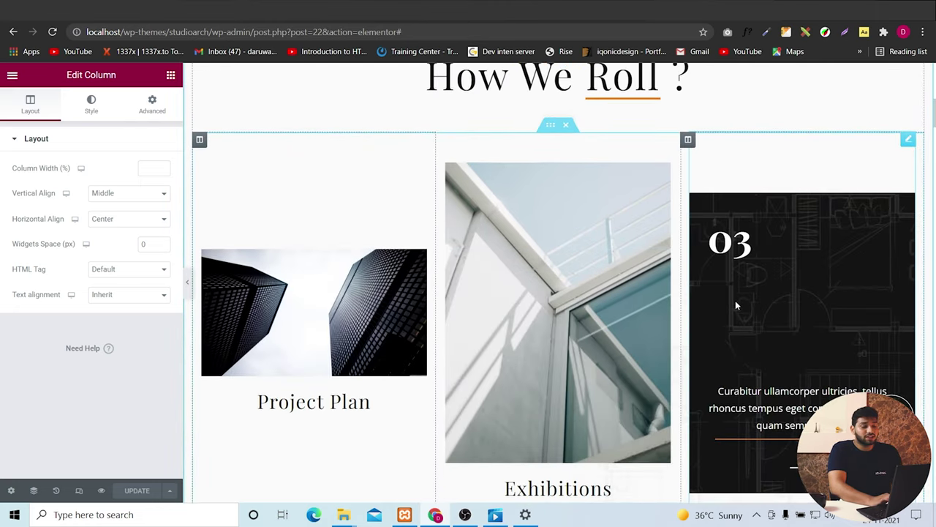
pyautogui.scroll(1, 735, 302)
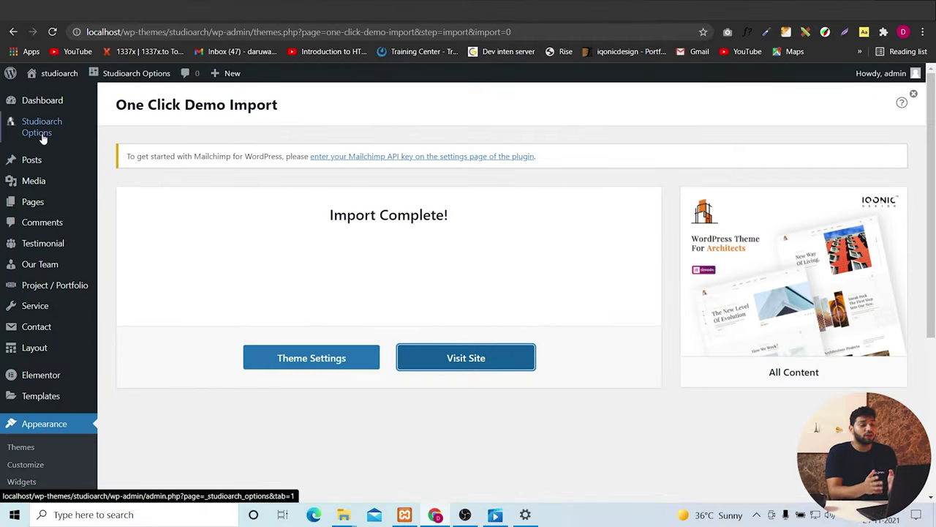
# Open the Loader settings in the Studioarch theme options
pyautogui.click(41, 132)
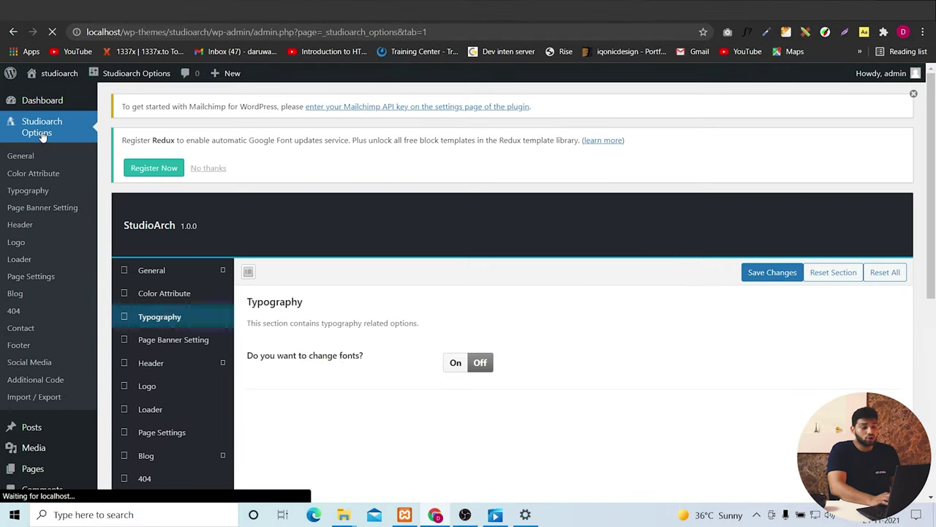
pyautogui.scroll(-1, 340, 363)
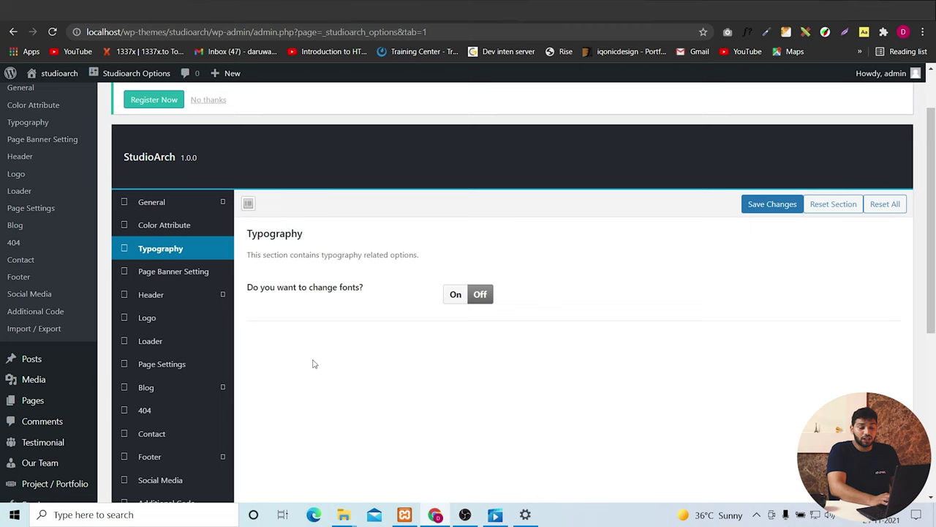
pyautogui.click(174, 343)
pyautogui.scroll(-2, 379, 378)
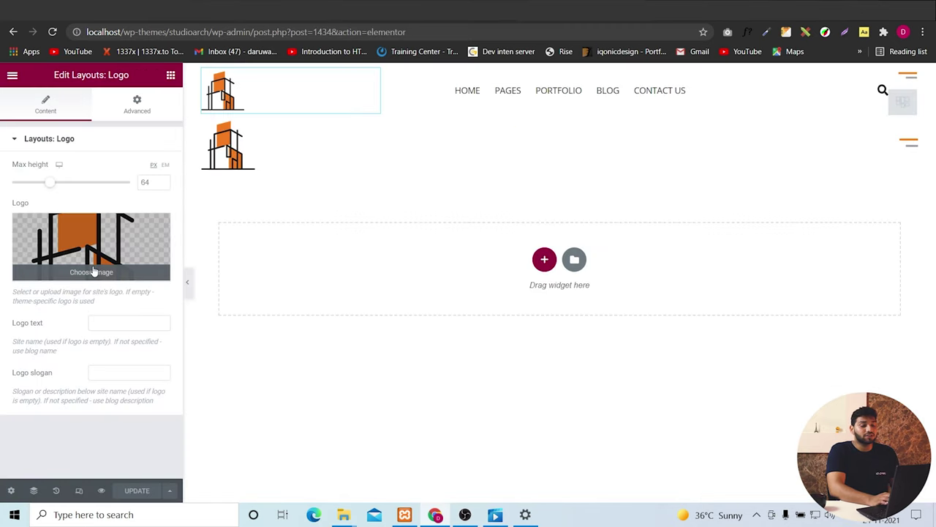
# Replace the header and footer logos with the black Vertrio image and open the footer's contact address for editing
pyautogui.click(95, 269)
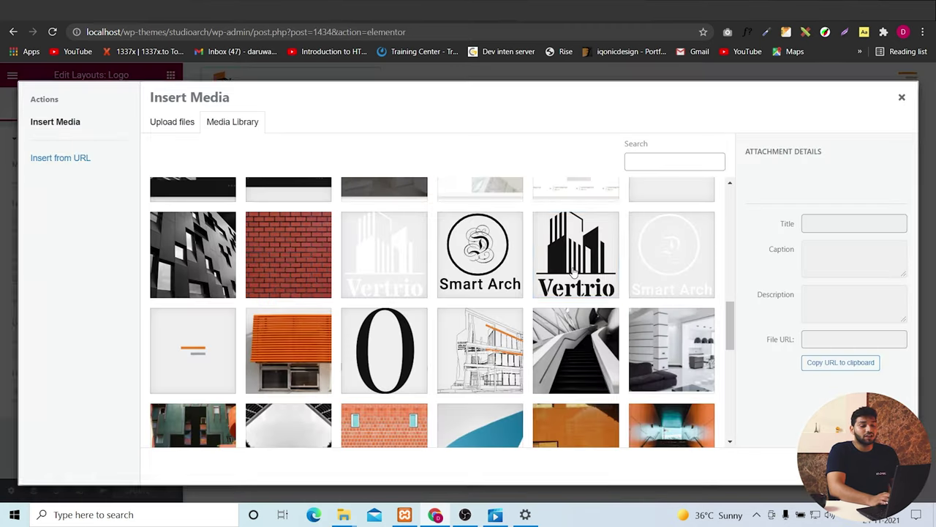
pyautogui.click(574, 272)
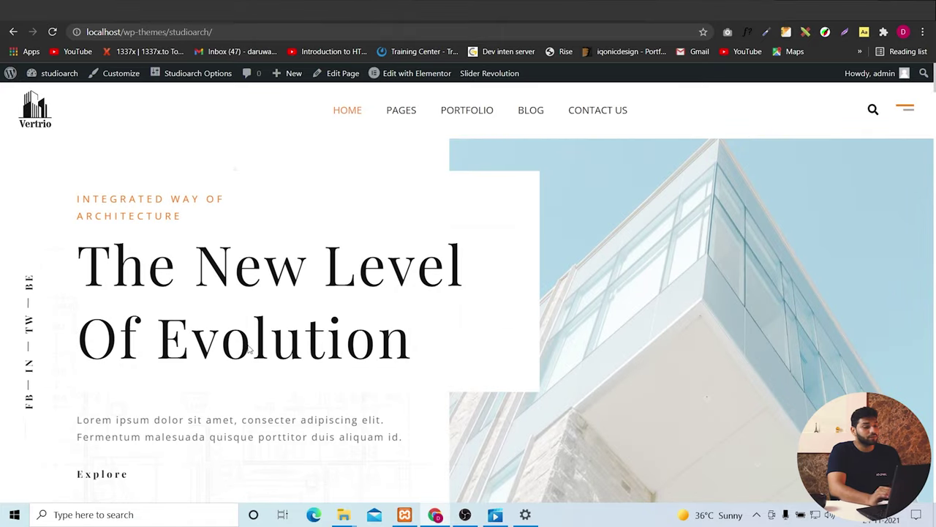
pyautogui.click(271, 391)
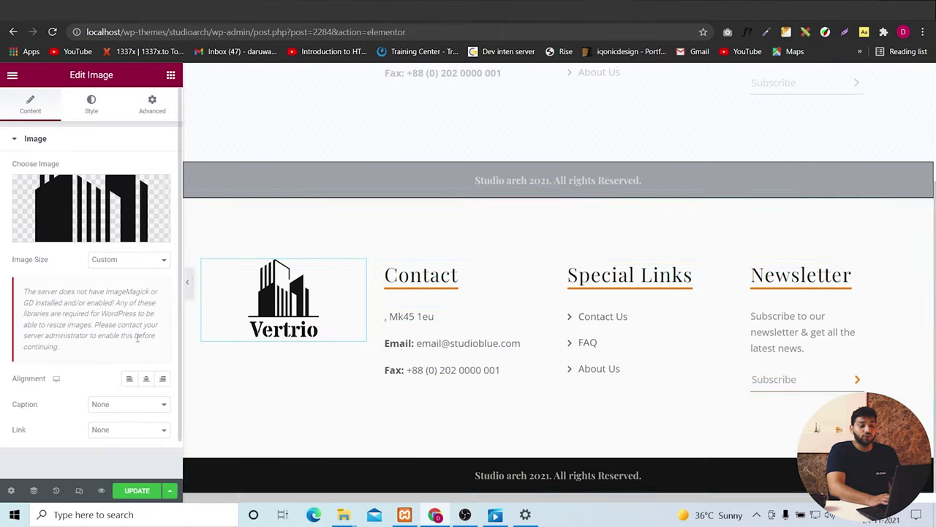
pyautogui.click(472, 316)
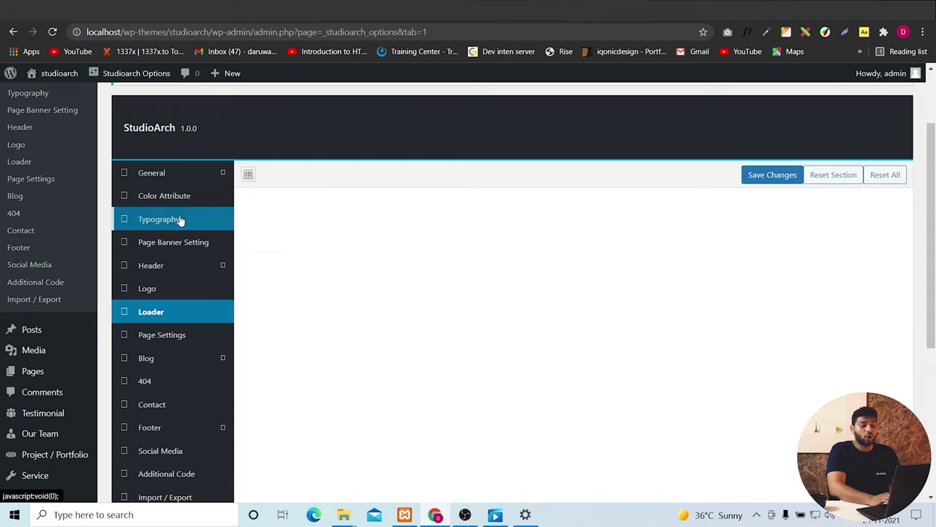
# Turn on font changes in the Typography options, choose a serif font family for H1, and open the H2 font choices
pyautogui.click(180, 217)
pyautogui.click(456, 267)
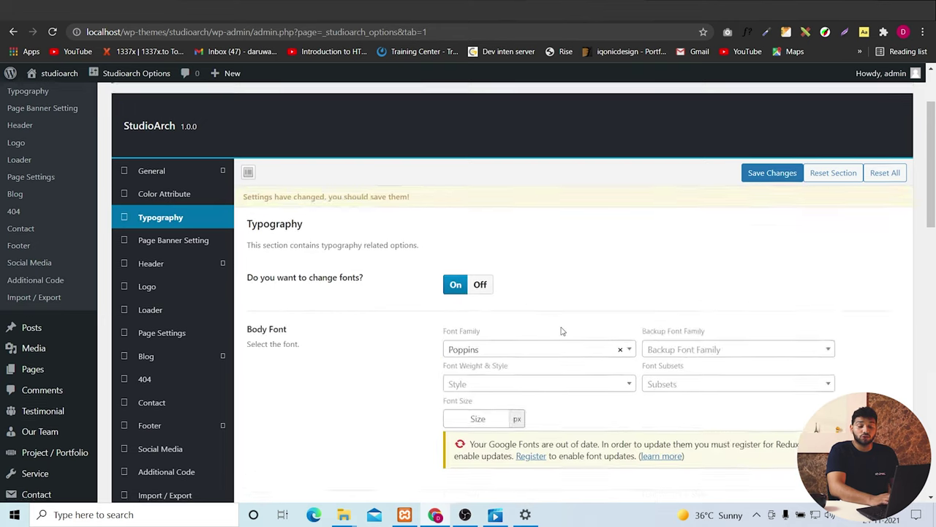
pyautogui.scroll(-3, 562, 331)
pyautogui.click(534, 322)
pyautogui.click(529, 430)
pyautogui.scroll(-3, 527, 293)
pyautogui.click(526, 286)
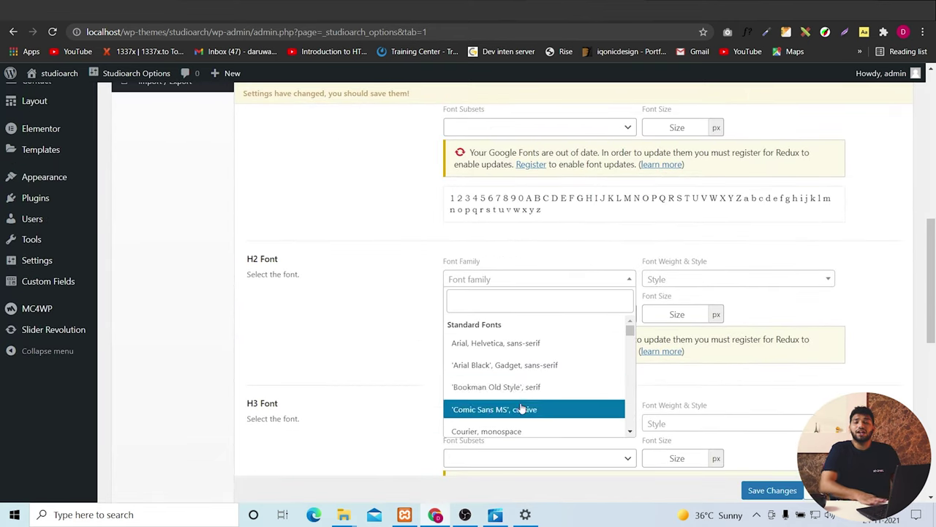